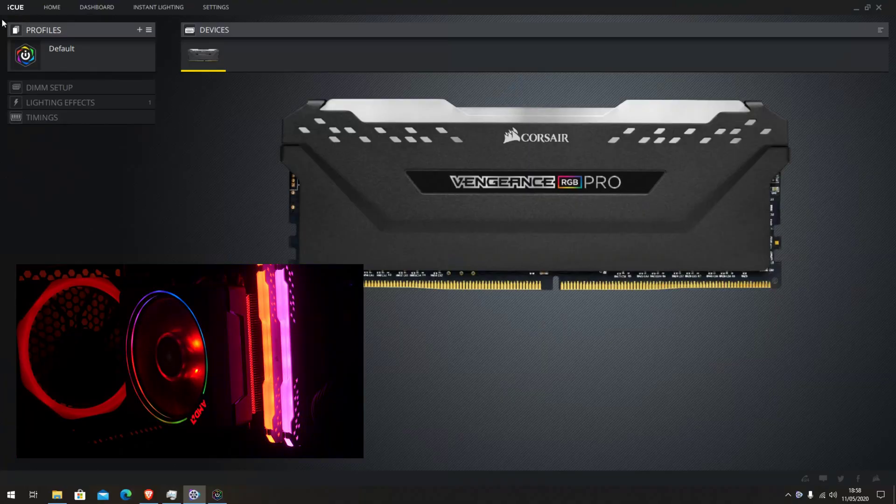
- Open the Vengeance RGB Pro RAM's device page from the iCUE home screen
{"action": "left_click", "coordinate": [52, 10]}
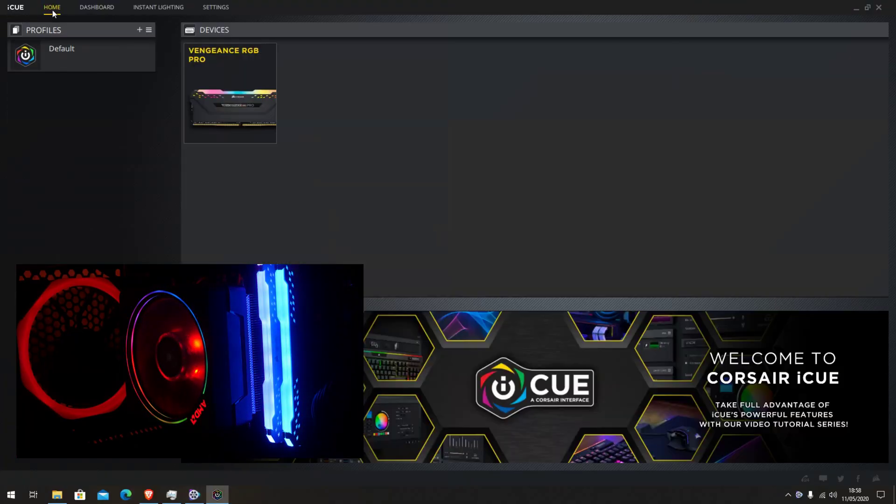
{"action": "left_click", "coordinate": [260, 109]}
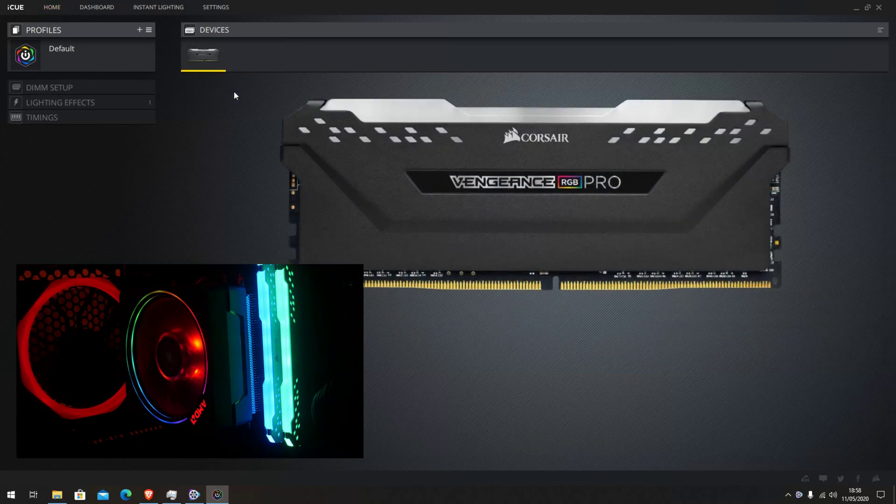
{"action": "left_click", "coordinate": [92, 8]}
- Cycle the RAM through red, orange, yellow, greens and light blue, ending on dark blue
{"action": "left_click", "coordinate": [154, 8]}
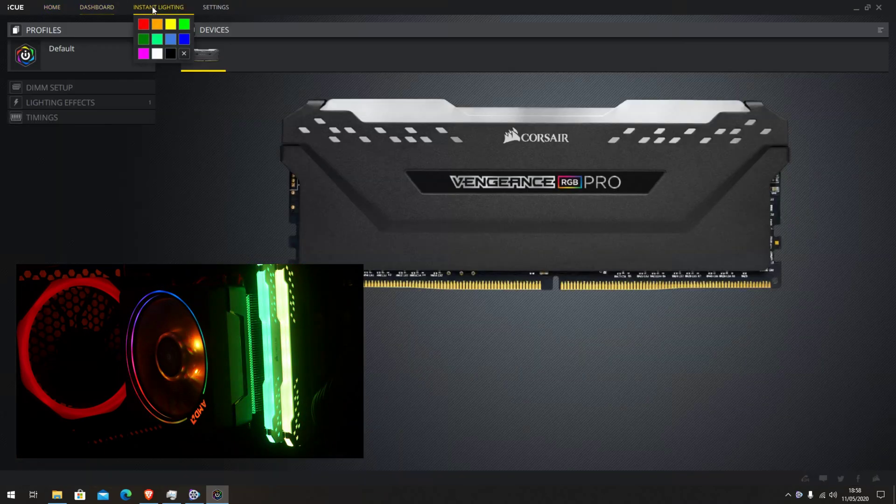
{"action": "left_click", "coordinate": [187, 41]}
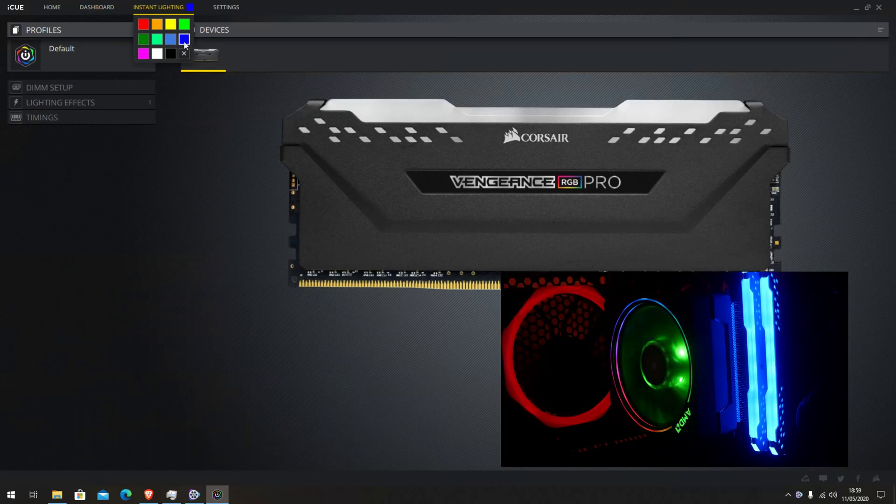
{"action": "left_click", "coordinate": [144, 25]}
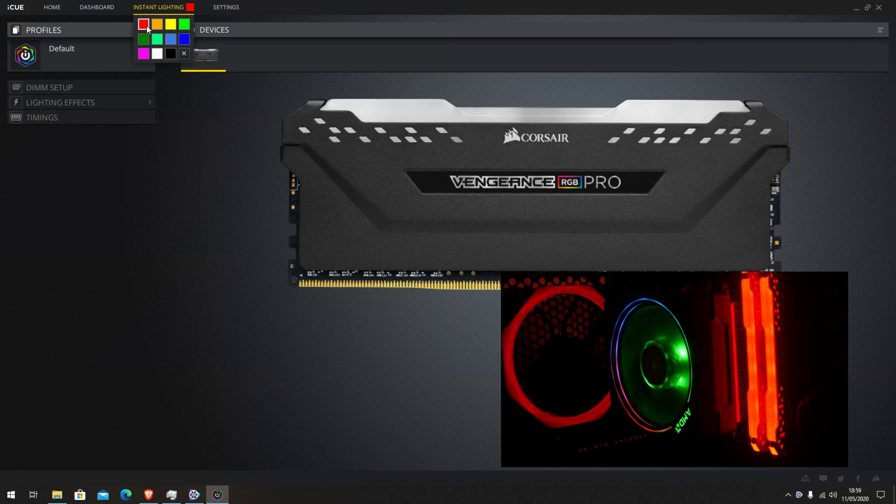
{"action": "left_click", "coordinate": [158, 26]}
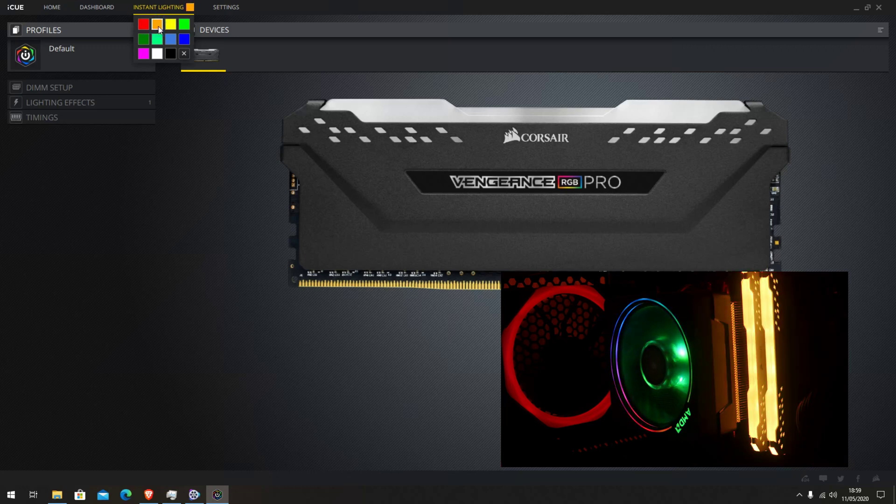
{"action": "left_click", "coordinate": [174, 26]}
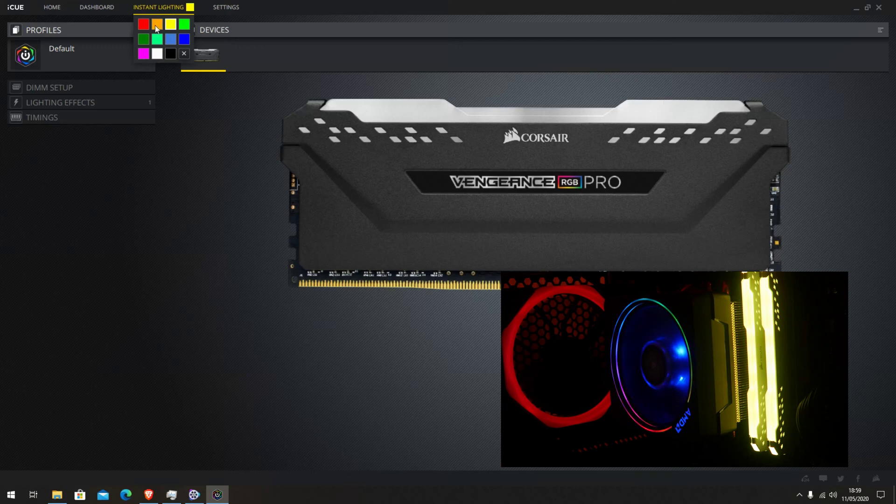
{"action": "left_click", "coordinate": [186, 27]}
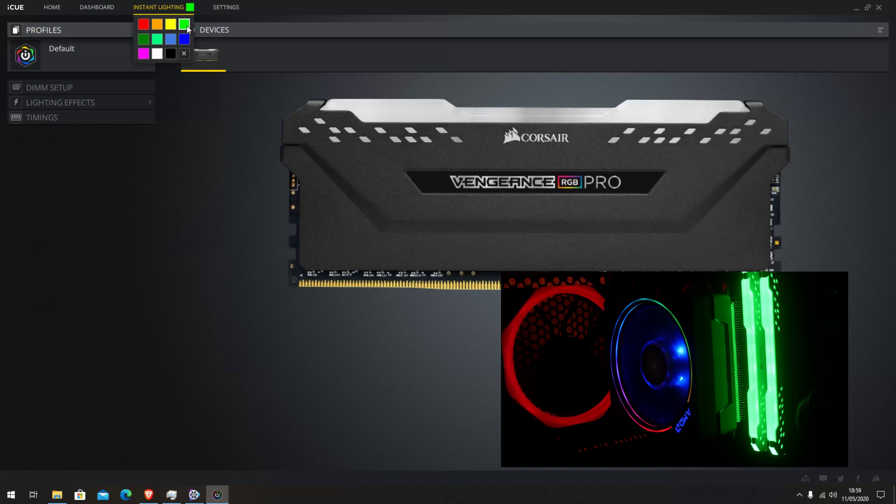
{"action": "left_click", "coordinate": [144, 40]}
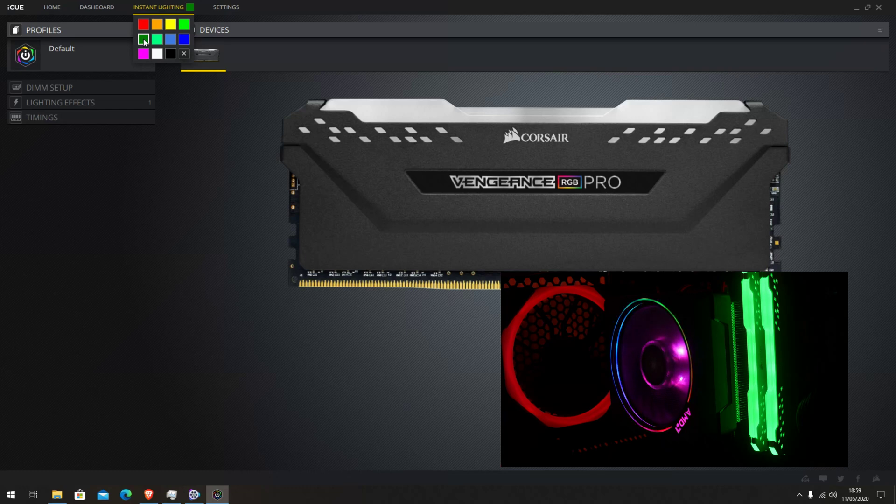
{"action": "left_click", "coordinate": [159, 42]}
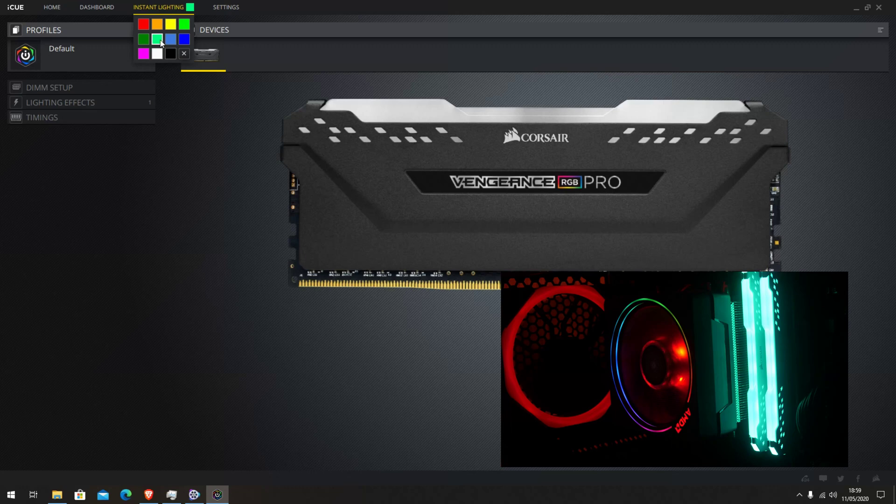
{"action": "left_click", "coordinate": [174, 42]}
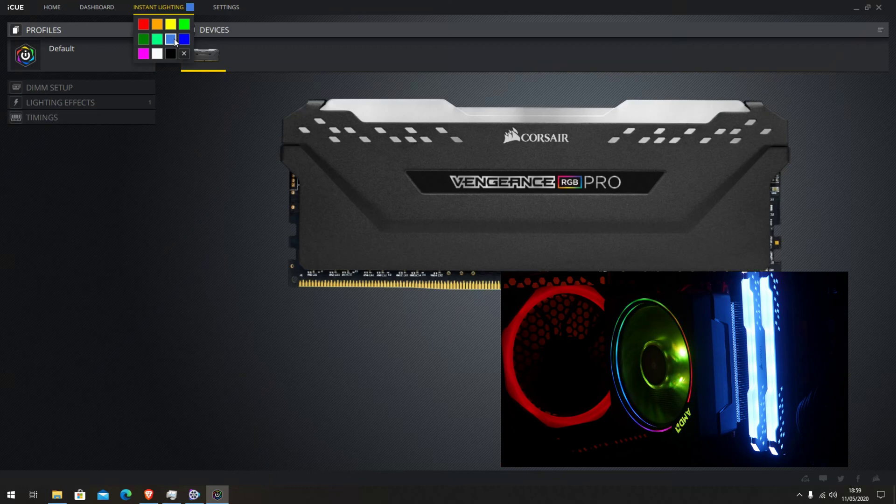
{"action": "left_click", "coordinate": [185, 40]}
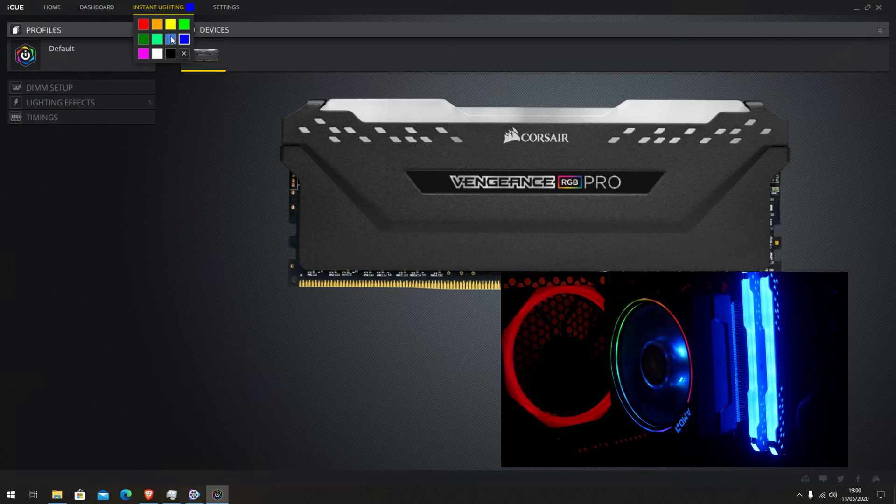
- Try magenta, white and black on the RAM, then turn instant lighting off
{"action": "left_click", "coordinate": [149, 56]}
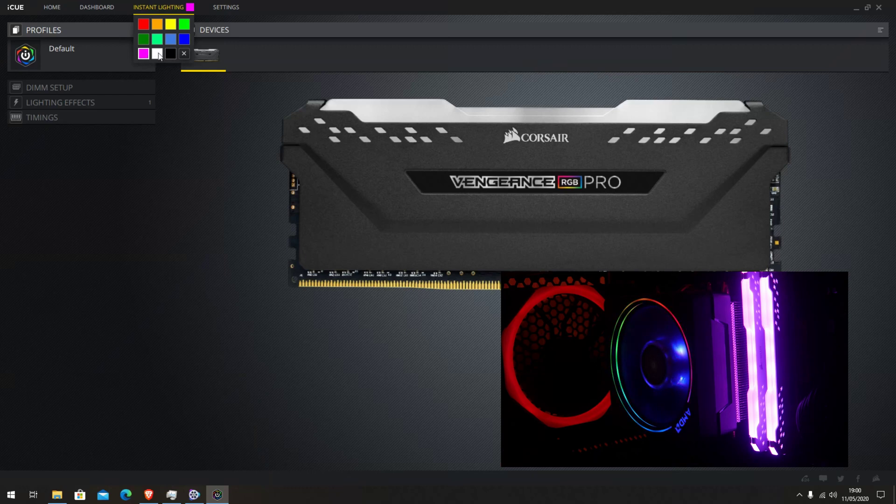
{"action": "left_click", "coordinate": [159, 55]}
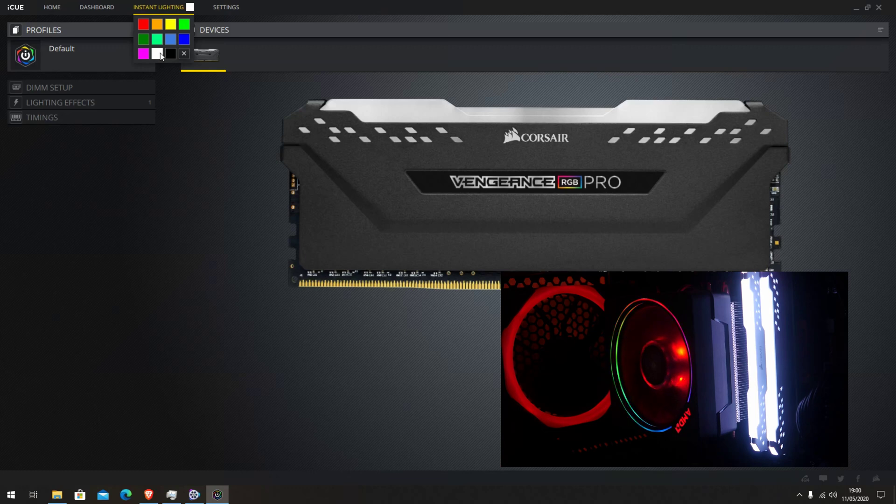
{"action": "left_click", "coordinate": [171, 56]}
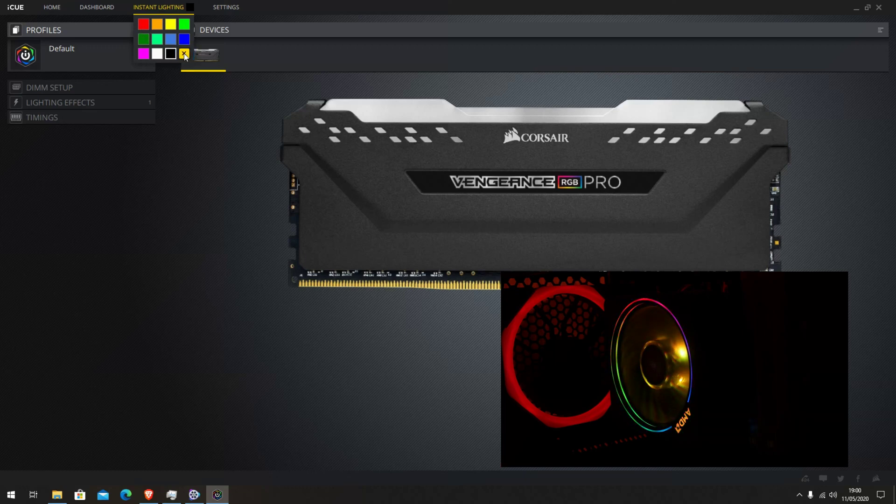
{"action": "left_click", "coordinate": [184, 53]}
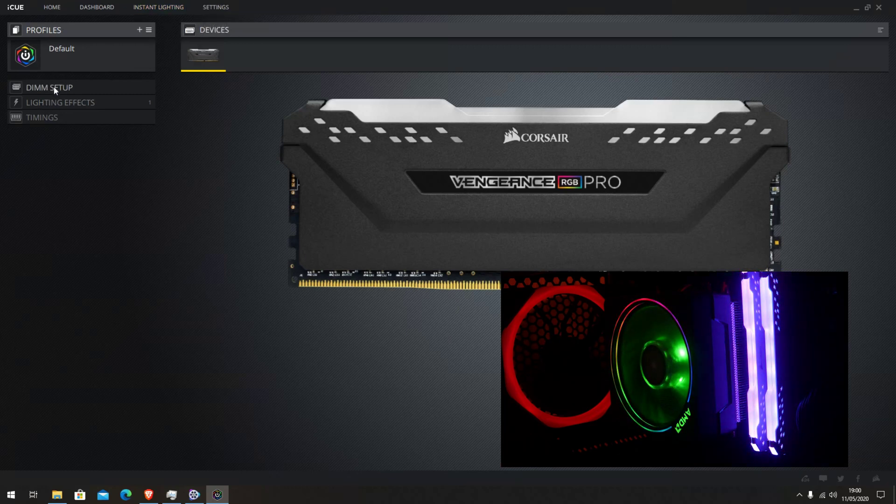
- Set RAM brightness to maximum, check for firmware updates, and return to the Rainbow Wave page
{"action": "left_click", "coordinate": [224, 10]}
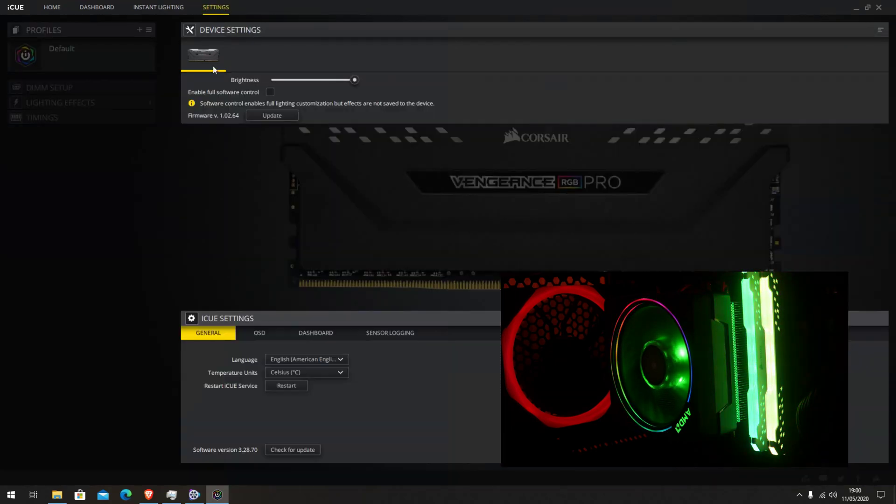
{"action": "left_click", "coordinate": [390, 80]}
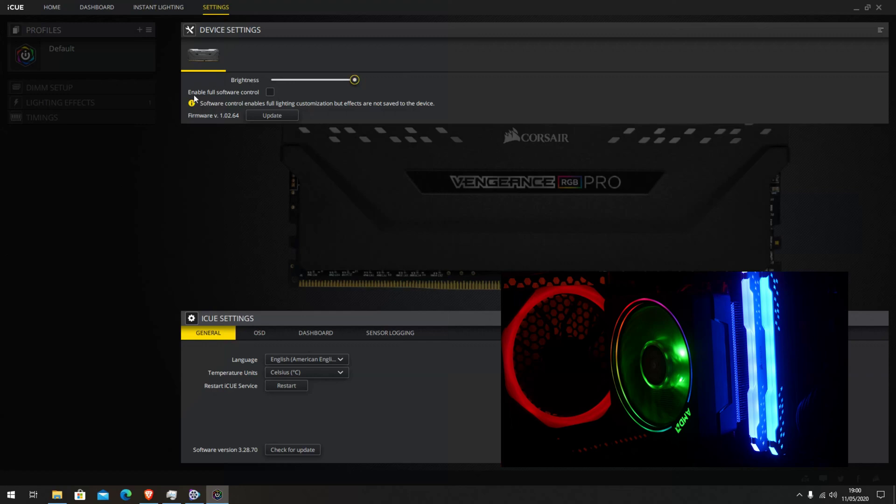
{"action": "left_click", "coordinate": [279, 117]}
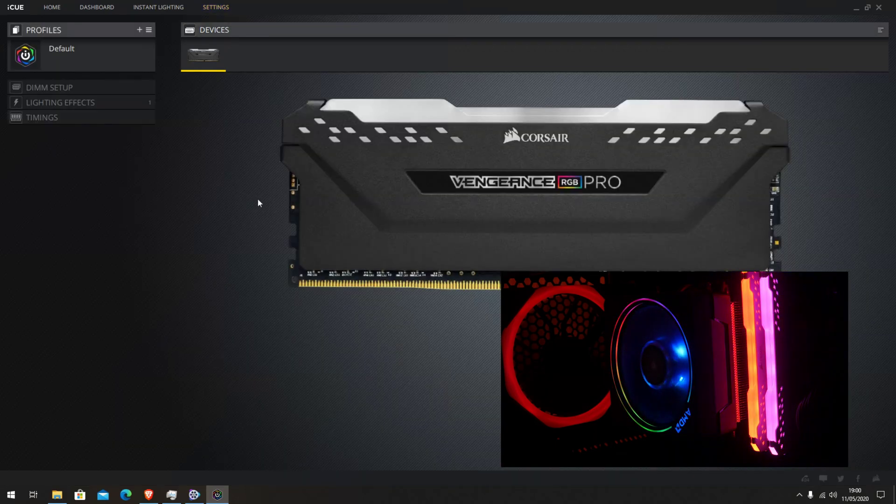
{"action": "left_click", "coordinate": [41, 103]}
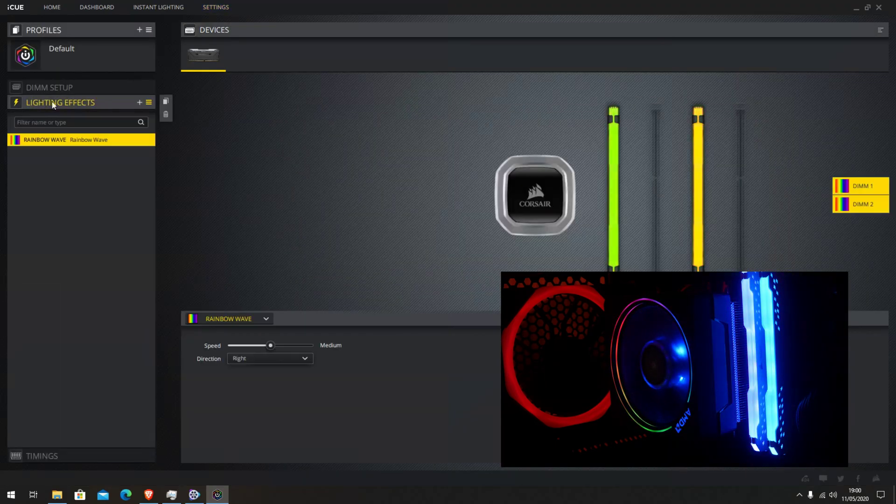
- Toggle DIMM 1 off and back on, and return the wave speed to Medium
{"action": "left_click", "coordinate": [851, 186]}
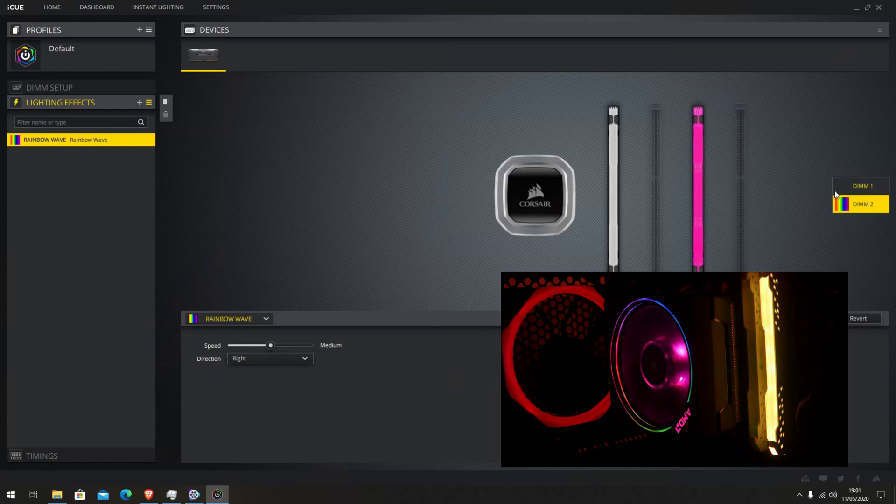
{"action": "left_click", "coordinate": [859, 186]}
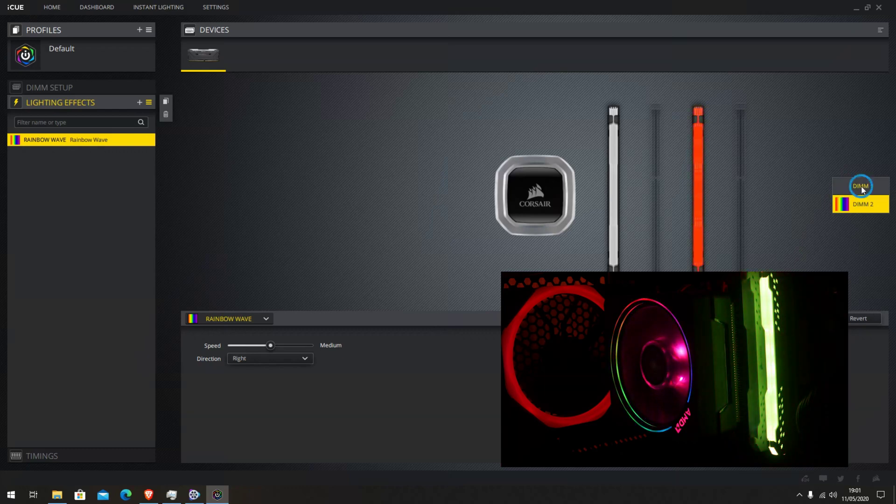
{"action": "left_click", "coordinate": [272, 346]}
{"action": "left_click_drag", "start_coordinate": [273, 346], "coordinate": [330, 347]}
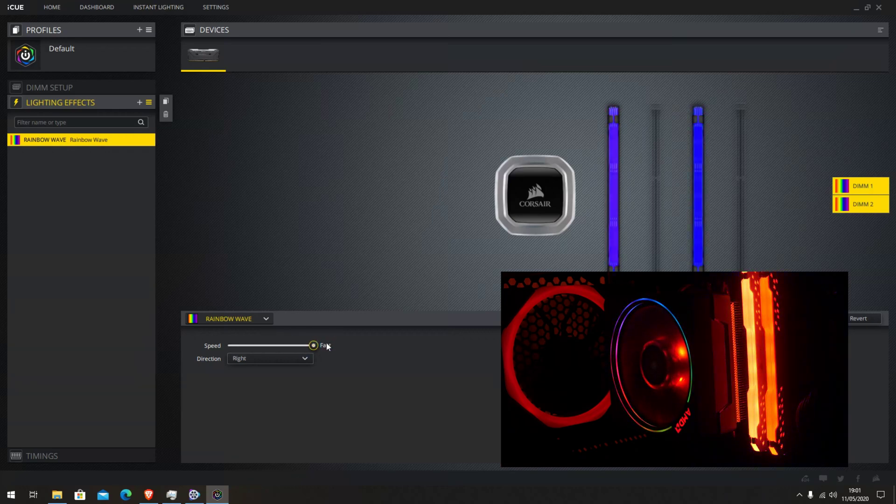
{"action": "left_click_drag", "start_coordinate": [313, 346], "coordinate": [270, 351]}
- Make the Rainbow Wave flow Down and view the 1 x 4 DIMM layout
{"action": "left_click", "coordinate": [305, 359]}
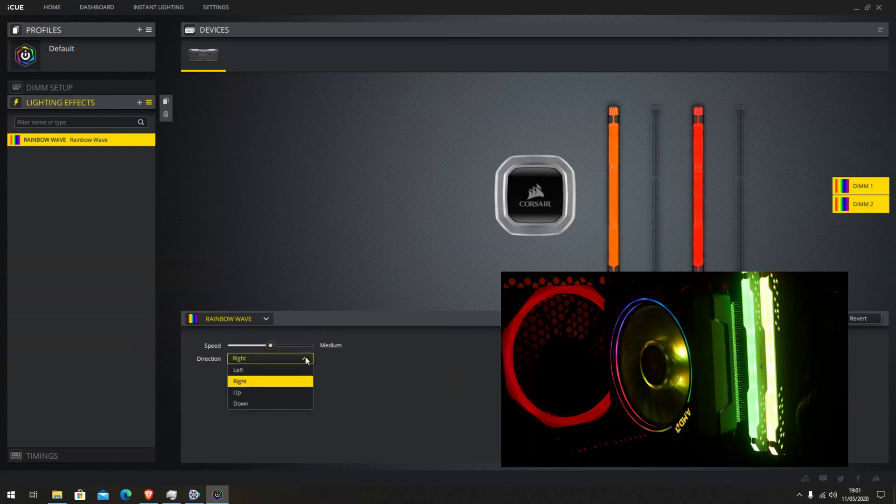
{"action": "left_click", "coordinate": [296, 403]}
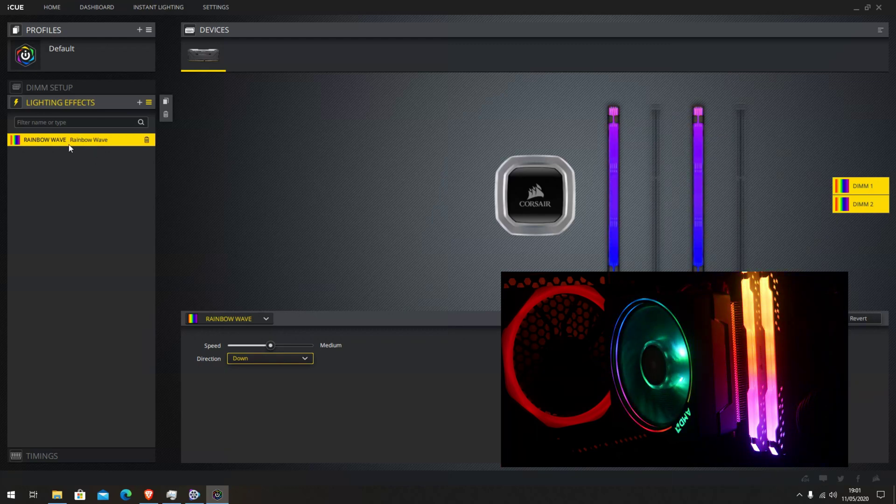
{"action": "left_click", "coordinate": [68, 89]}
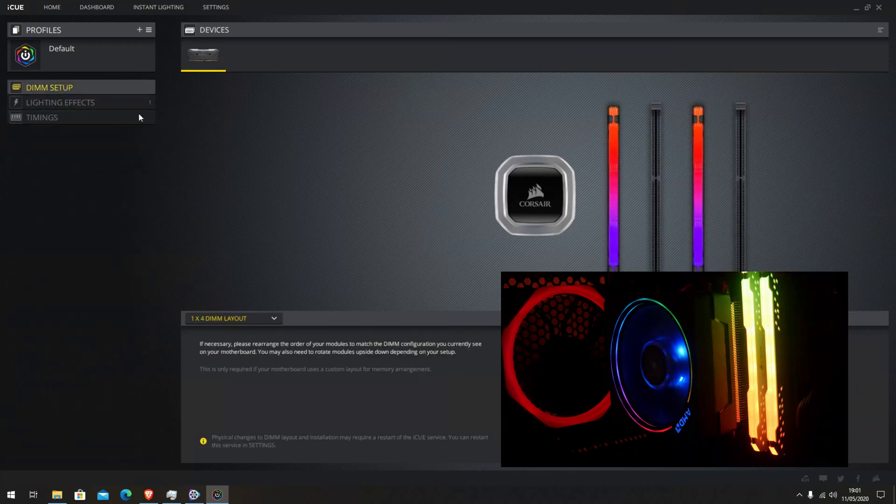
{"action": "left_click", "coordinate": [267, 320]}
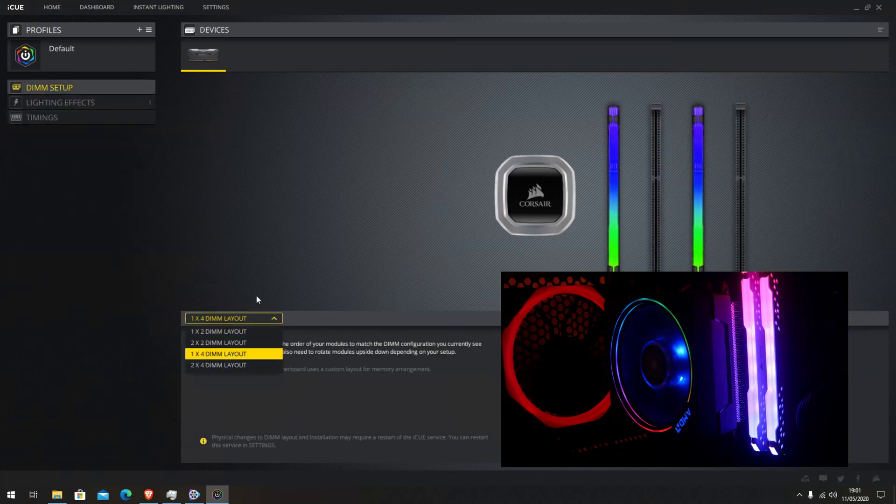
{"action": "left_click", "coordinate": [359, 209]}
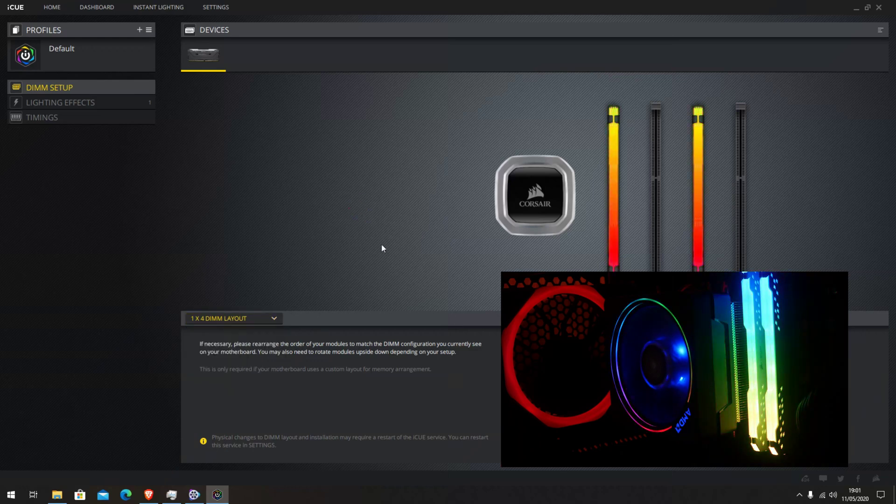